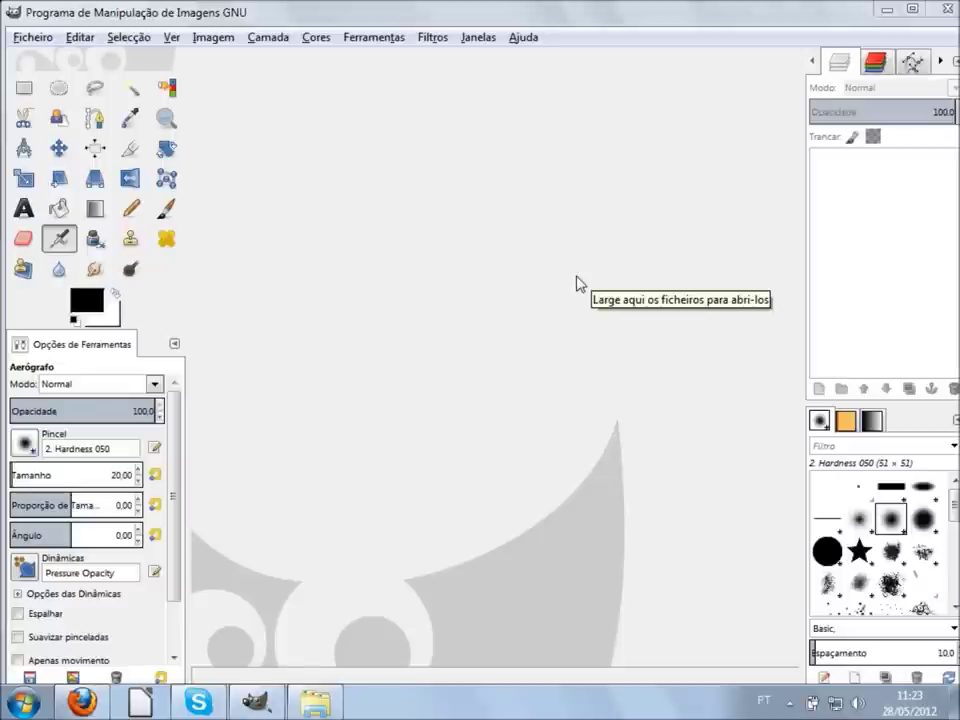
- Create a new blank 640x400 image with the default settings
{"action": "left_click", "coordinate": [32, 38]}
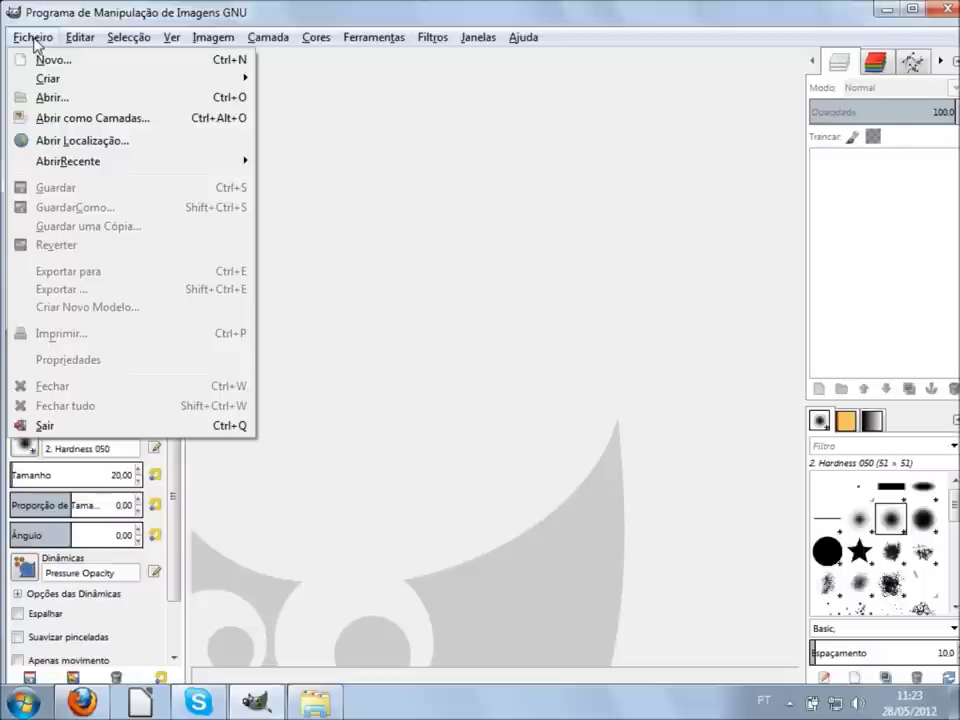
{"action": "left_click", "coordinate": [45, 60]}
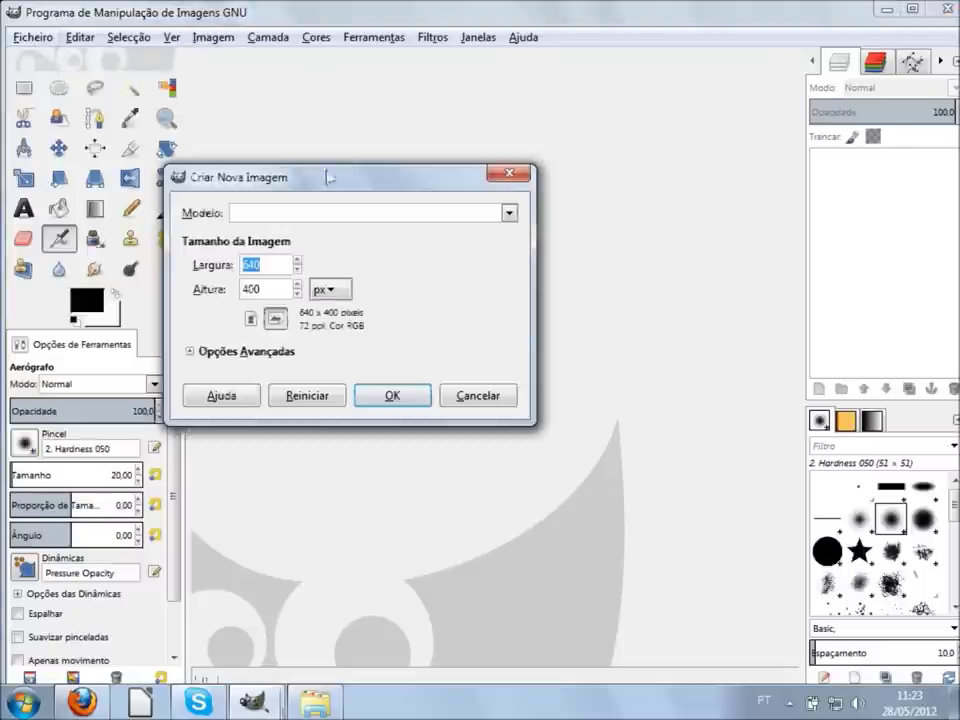
{"action": "left_click", "coordinate": [390, 395]}
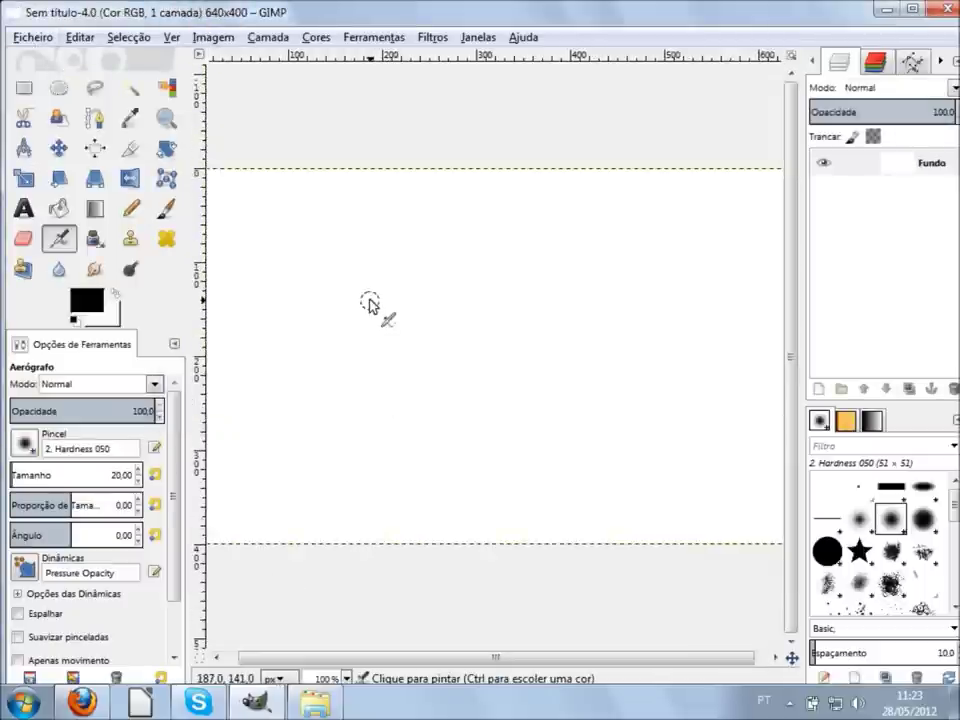
- Pick the Paintbrush with the 2. Hardness 100 brush and paint a black scribble
{"action": "scroll", "coordinate": [357, 287], "scroll_direction": "down", "scroll_amount": 1, "text": "ctrl"}
{"action": "left_click", "coordinate": [166, 208]}
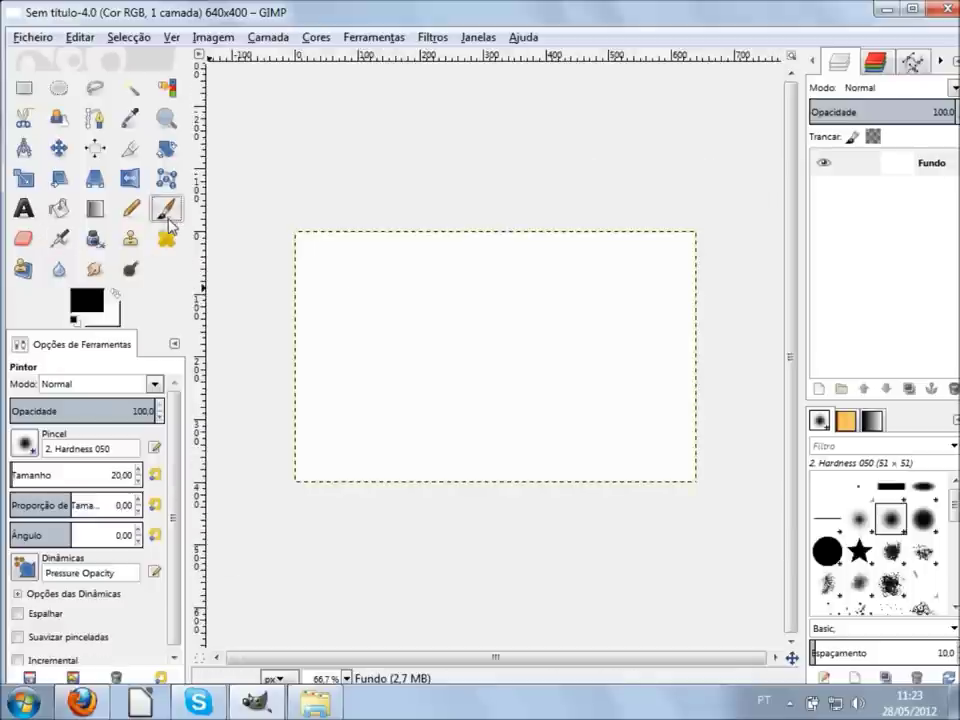
{"action": "double_click", "coordinate": [827, 551]}
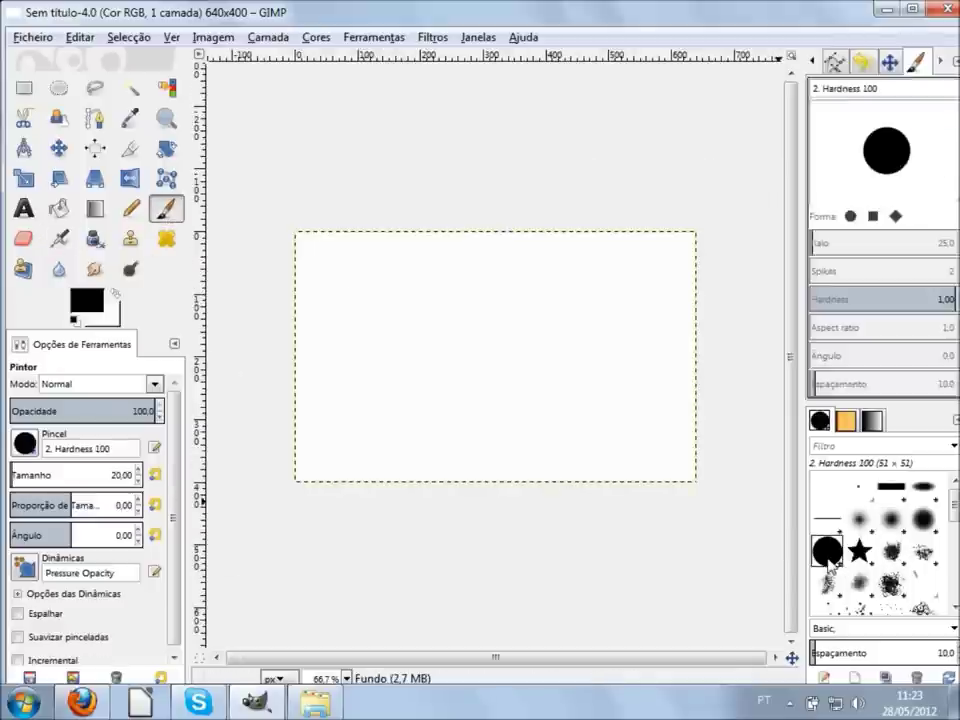
{"action": "mouse_move", "coordinate": [531, 289]}
{"action": "left_mouse_down"}
{"action": "mouse_move", "coordinate": [467, 407]}
{"action": "mouse_move", "coordinate": [349, 452]}
{"action": "mouse_move", "coordinate": [617, 493]}
{"action": "mouse_move", "coordinate": [664, 294]}
{"action": "mouse_move", "coordinate": [392, 285]}
{"action": "mouse_move", "coordinate": [489, 337]}
{"action": "mouse_move", "coordinate": [390, 462]}
{"action": "mouse_move", "coordinate": [294, 452]}
{"action": "left_mouse_up"}
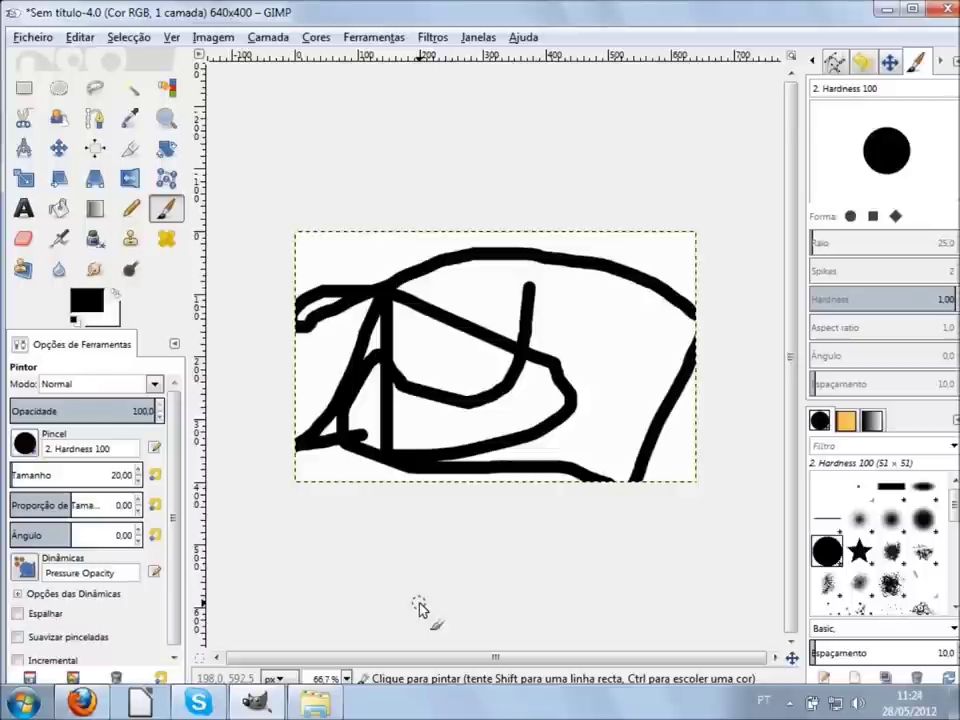
- Bring up the File menu over the scribbled canvas
{"action": "left_click", "coordinate": [36, 38]}
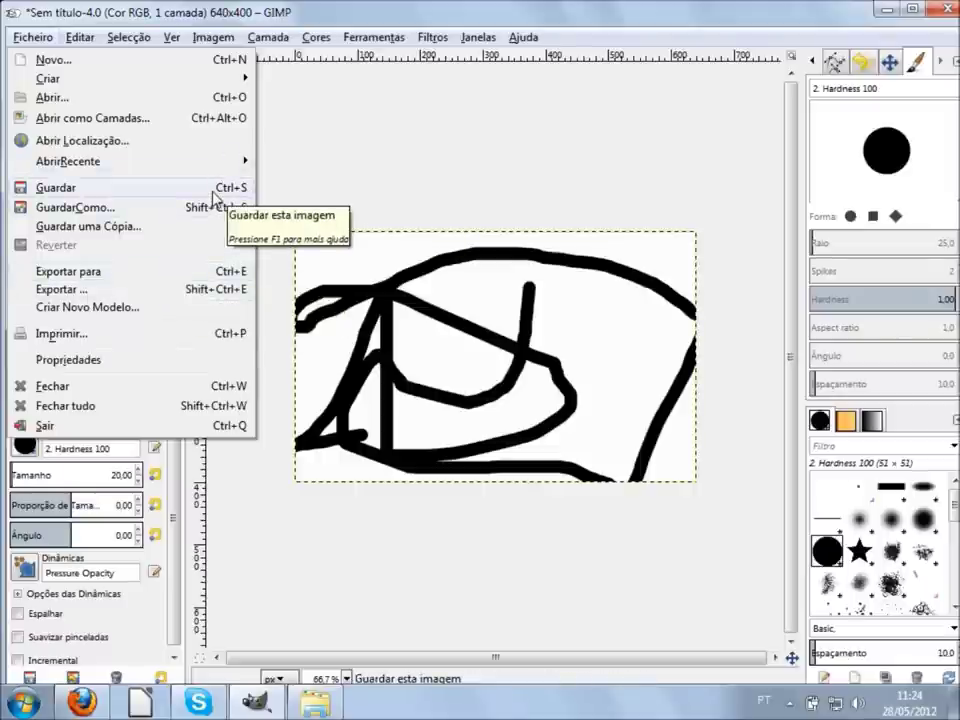
- Save the drawing as Sem título.xcf, changing the png extension and overwriting the existing file
{"action": "left_click", "coordinate": [216, 196]}
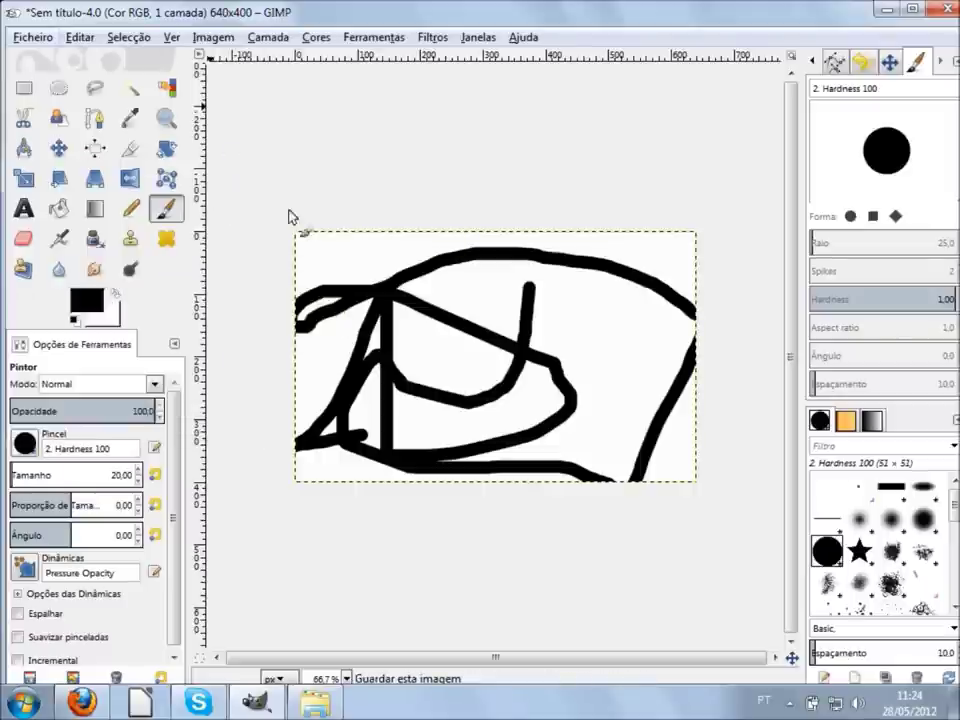
{"action": "double_click", "coordinate": [254, 113]}
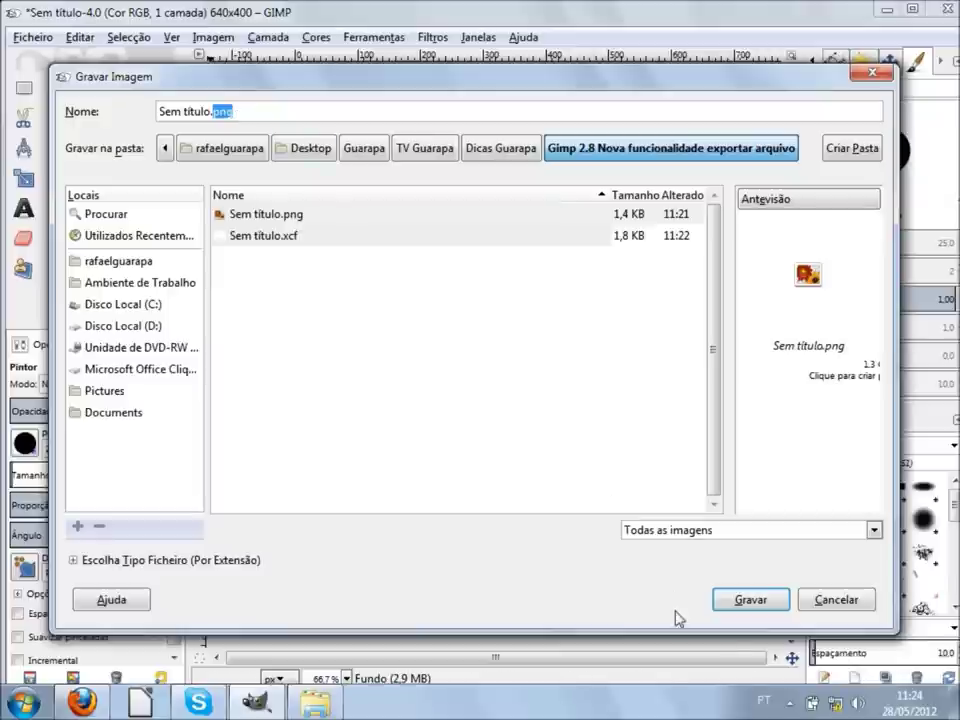
{"action": "left_click", "coordinate": [730, 603]}
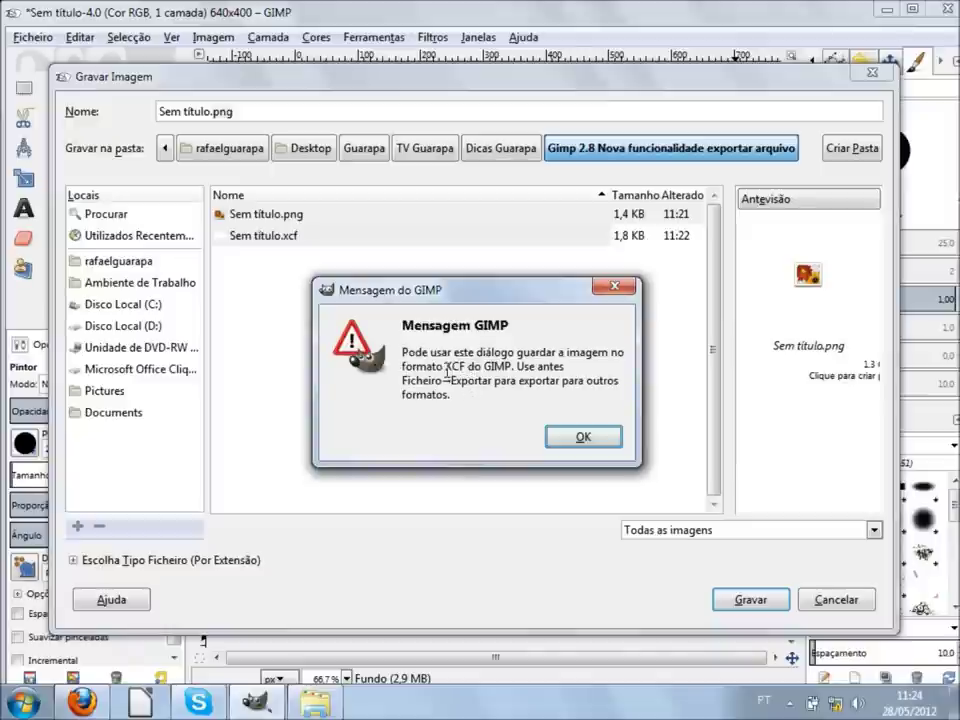
{"action": "left_click", "coordinate": [583, 437]}
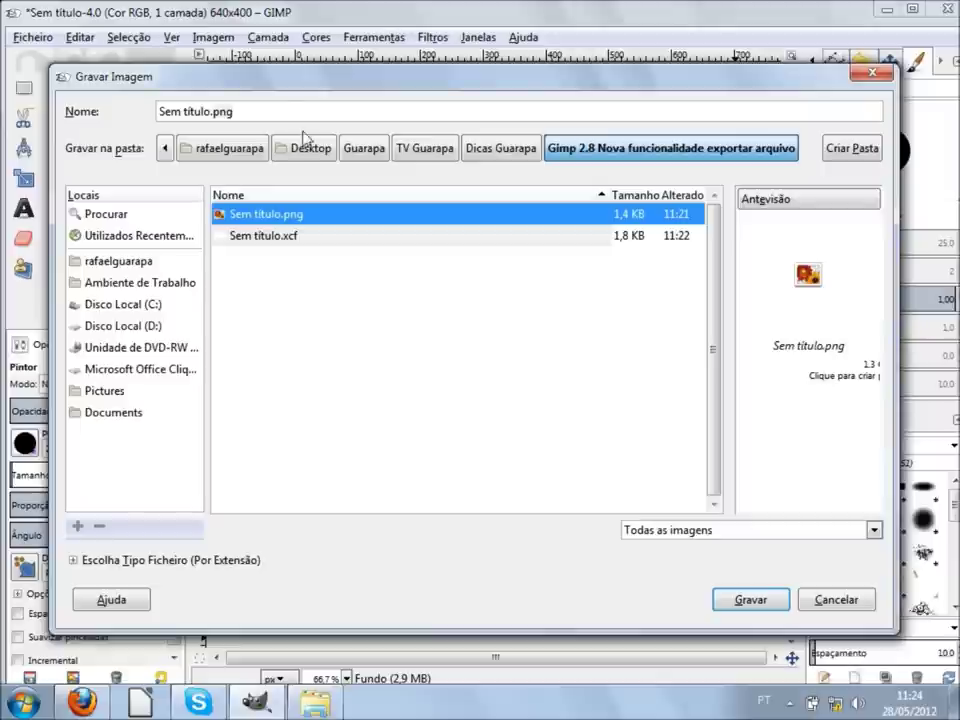
{"action": "type", "text": "xcf"}
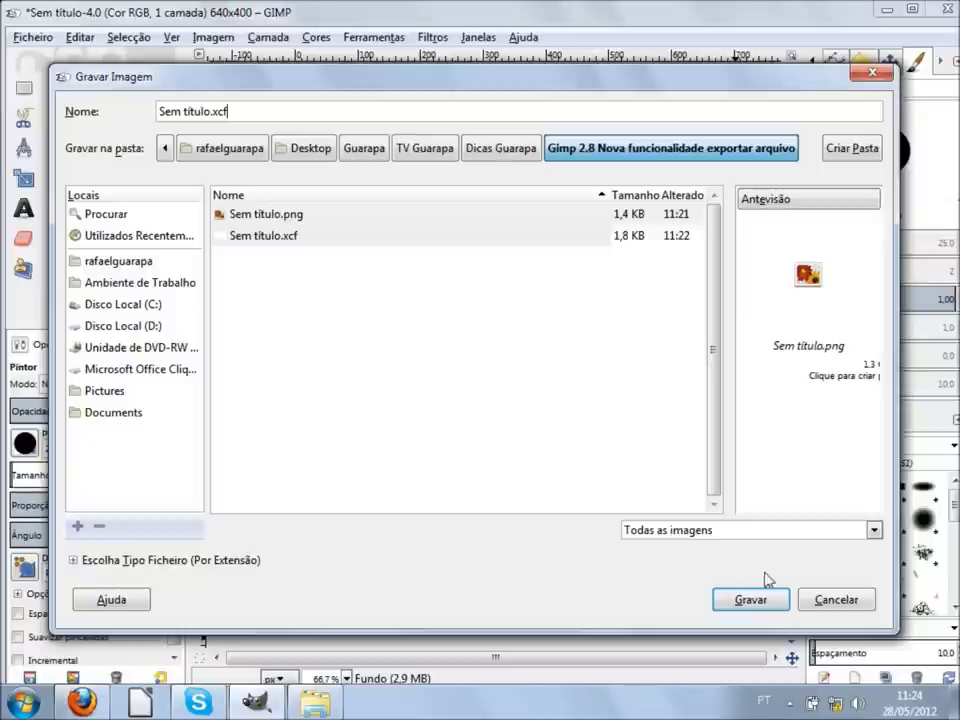
{"action": "left_click", "coordinate": [746, 600]}
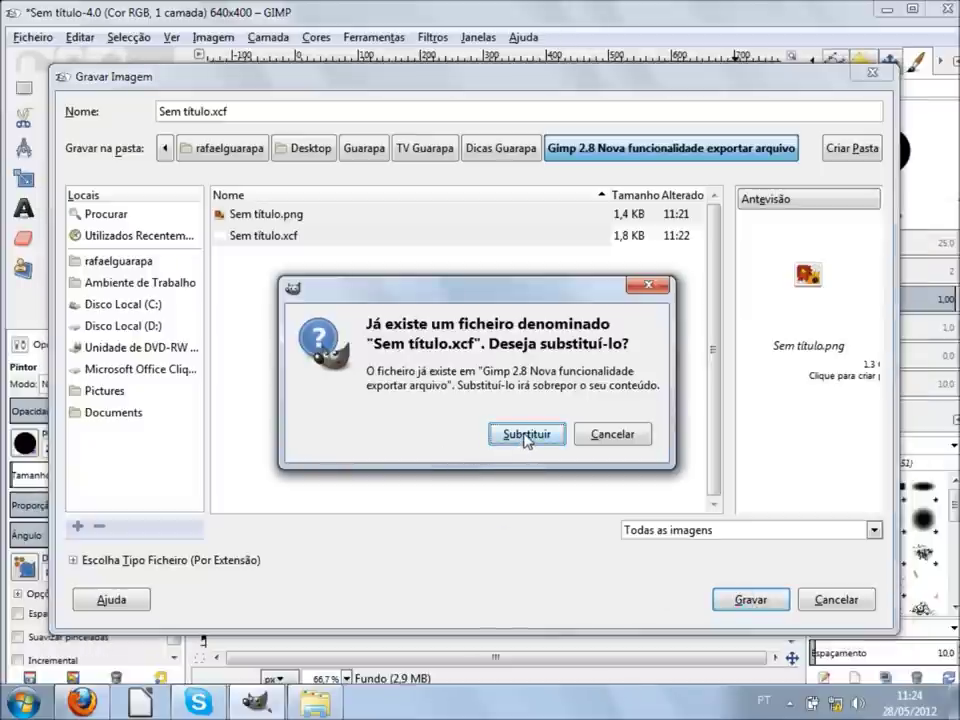
{"action": "left_click", "coordinate": [527, 436]}
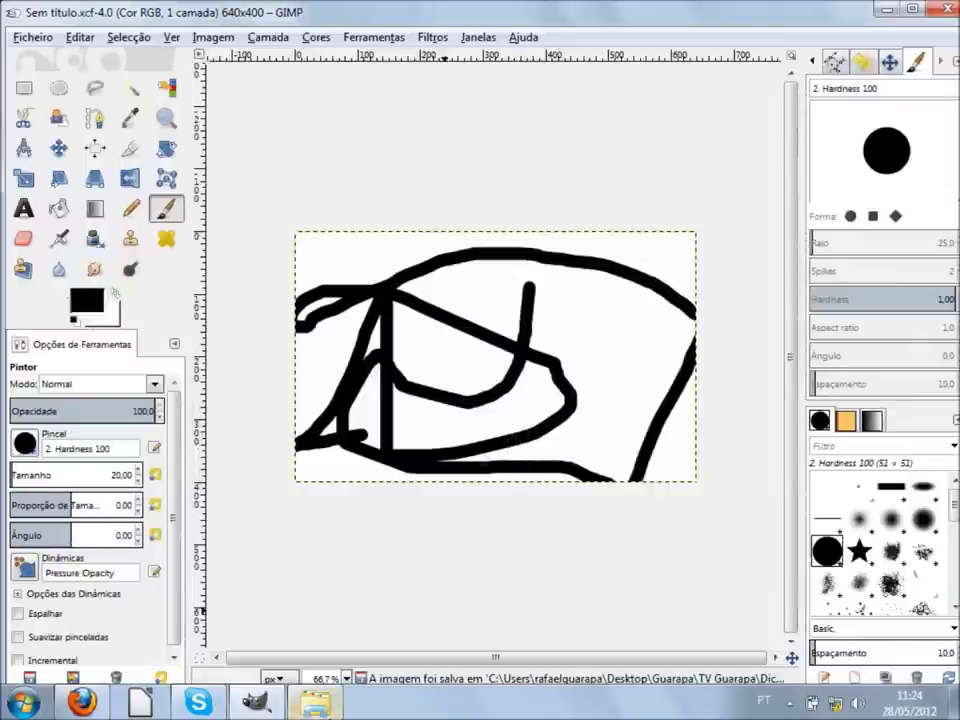
{"action": "left_click", "coordinate": [314, 703]}
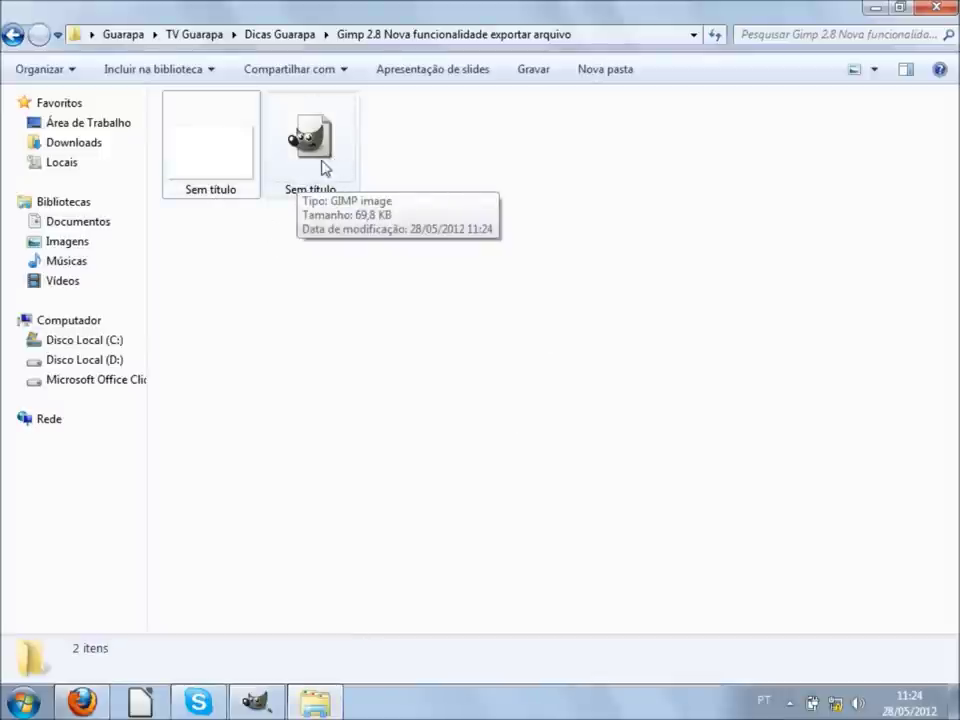
{"action": "left_click", "coordinate": [268, 703]}
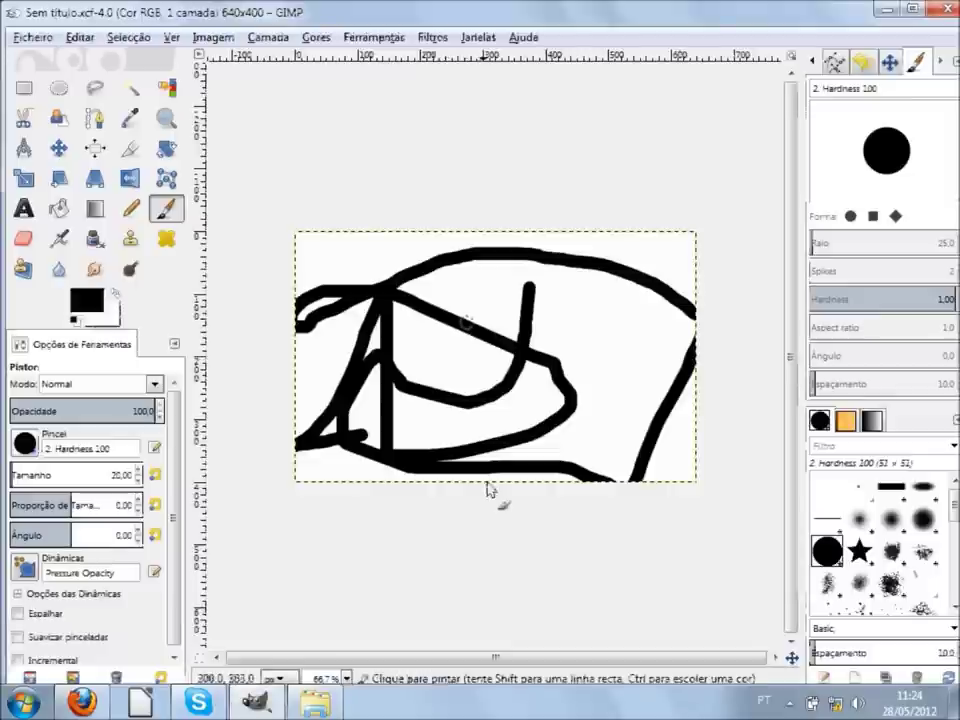
{"action": "left_click", "coordinate": [834, 63]}
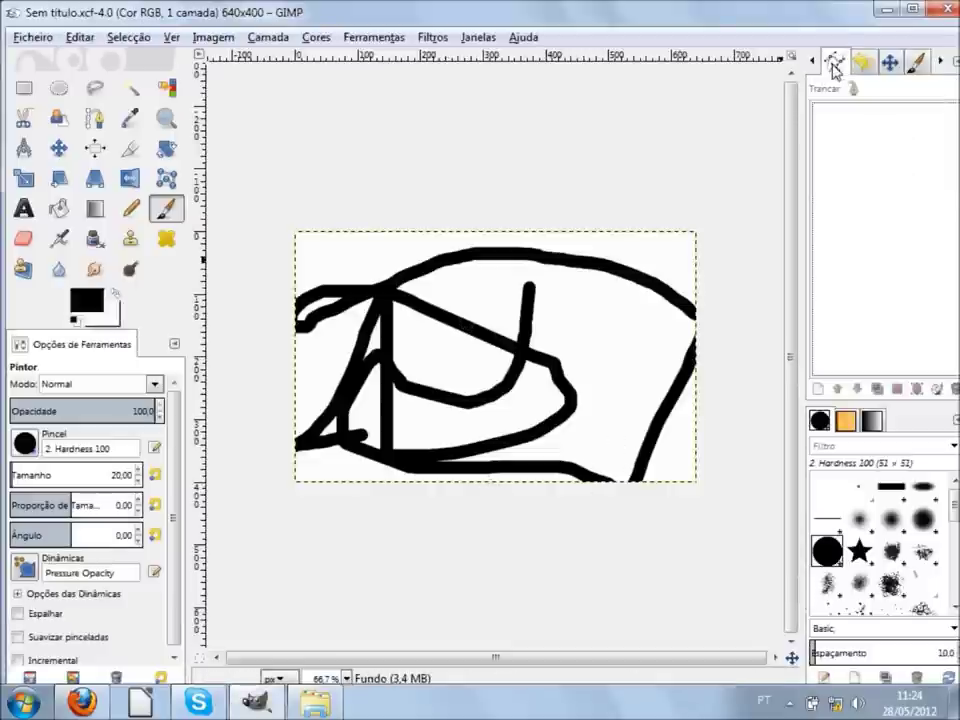
- Check the dock's Undo History, Channels and Layers tabs, then switch to the Explorer folder
{"action": "left_click", "coordinate": [860, 62]}
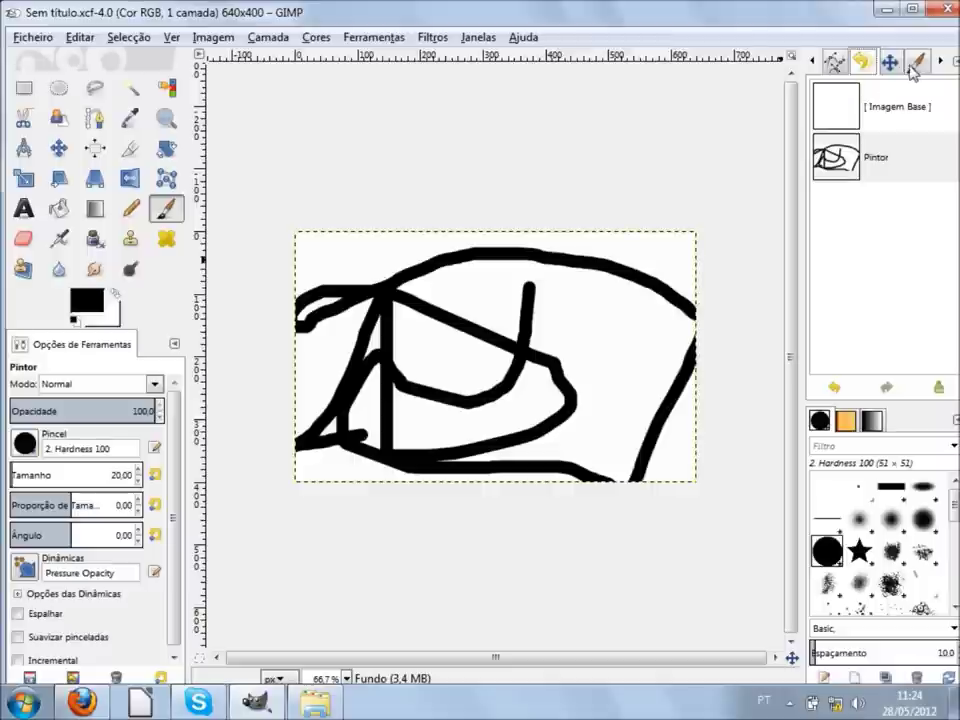
{"action": "left_click", "coordinate": [813, 62]}
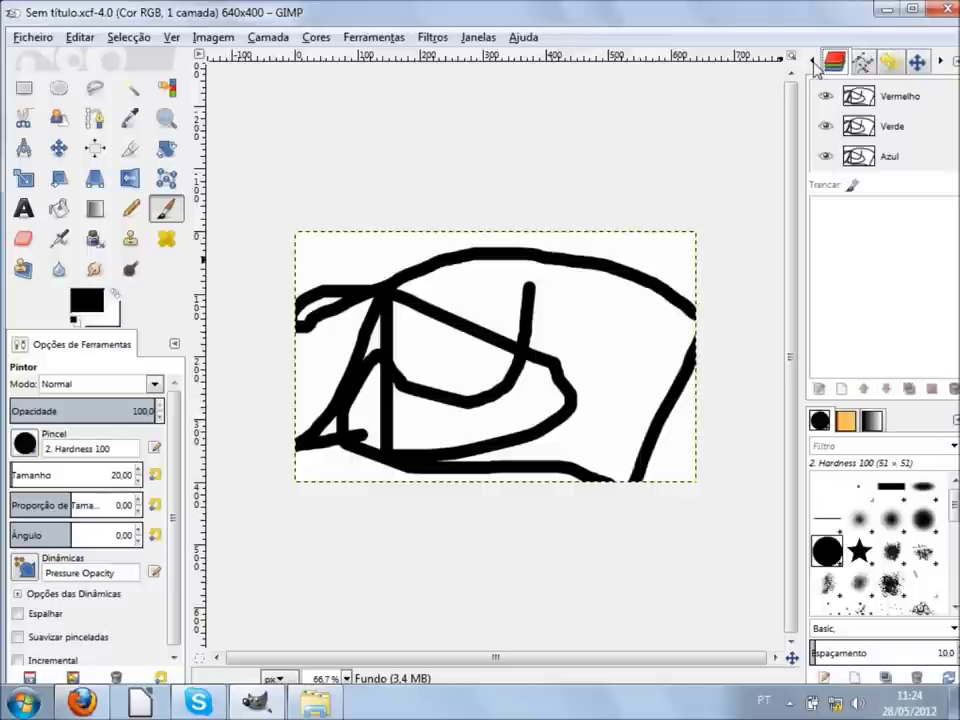
{"action": "left_click", "coordinate": [813, 62]}
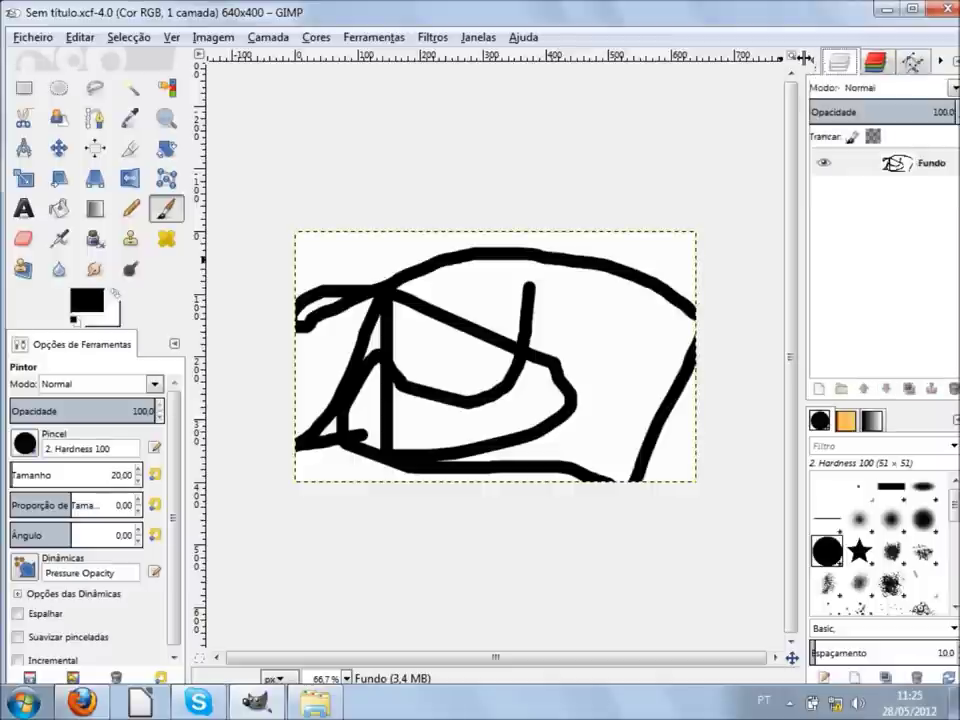
{"action": "left_click", "coordinate": [872, 62]}
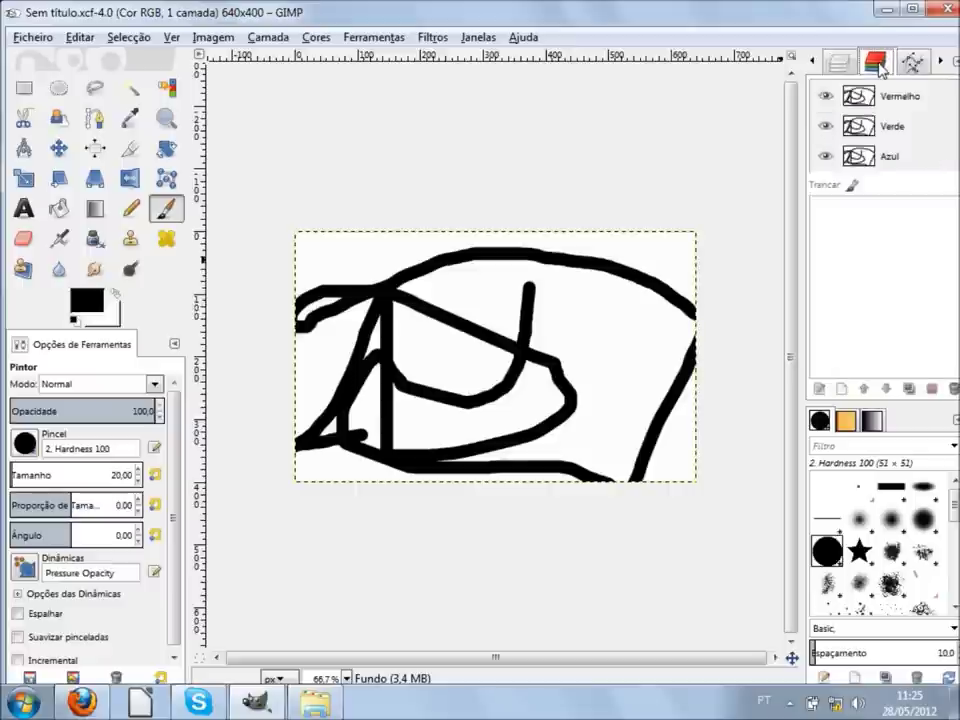
{"action": "left_click", "coordinate": [850, 66]}
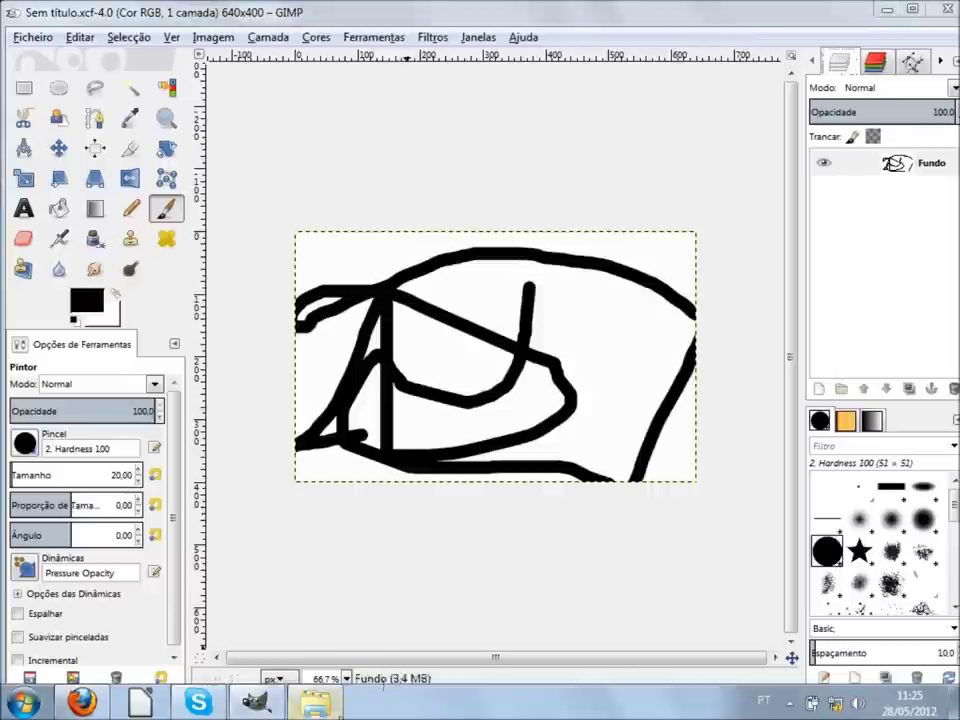
{"action": "left_click", "coordinate": [315, 703]}
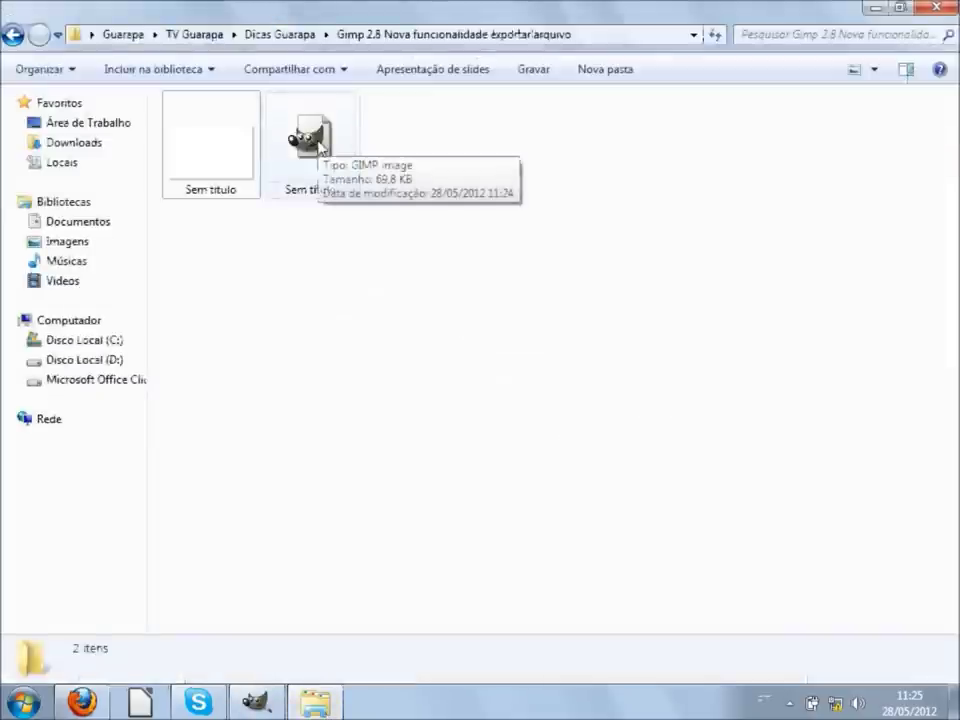
- Bring the GIMP window with the scribble drawing back to the front
{"action": "left_click", "coordinate": [258, 704]}
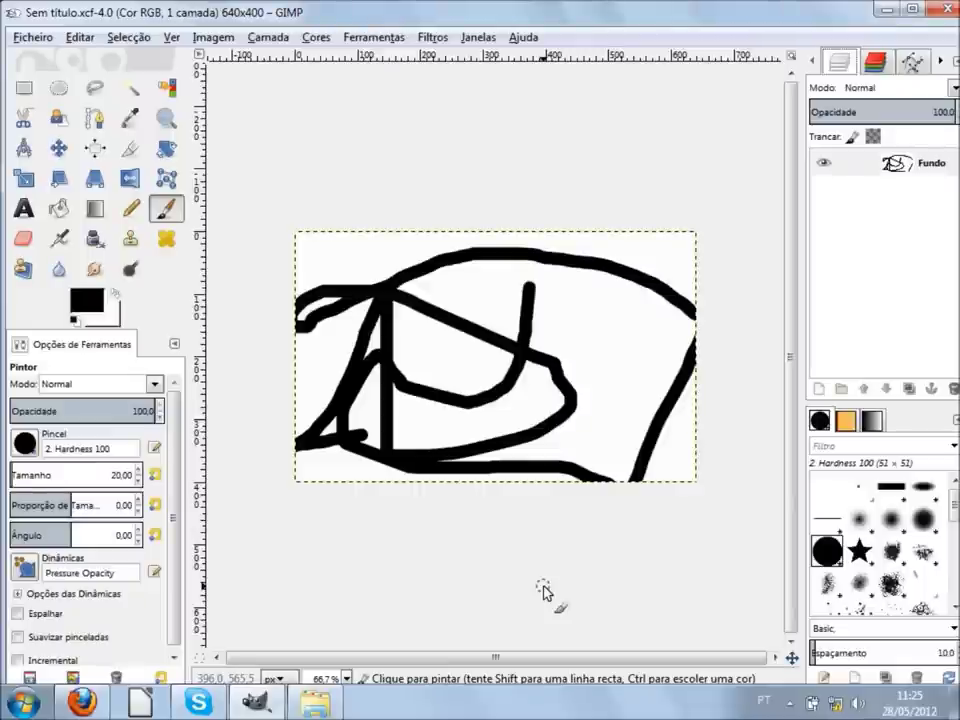
- Export the drawing as Sem título.png, replacing the old file and accepting the PNG options
{"action": "left_click", "coordinate": [34, 40]}
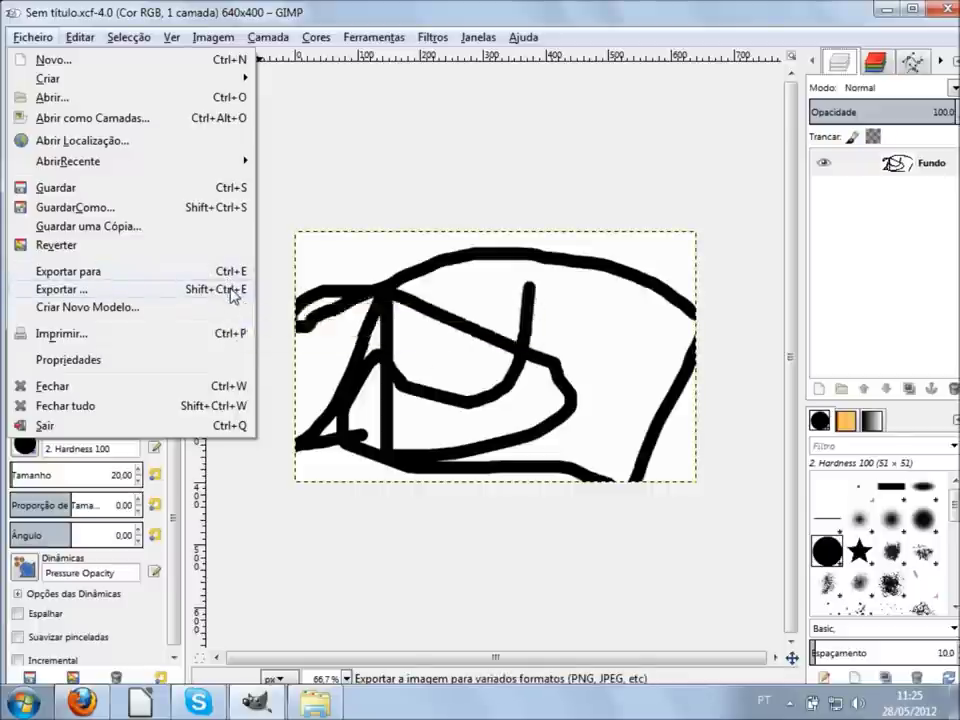
{"action": "left_click", "coordinate": [236, 295]}
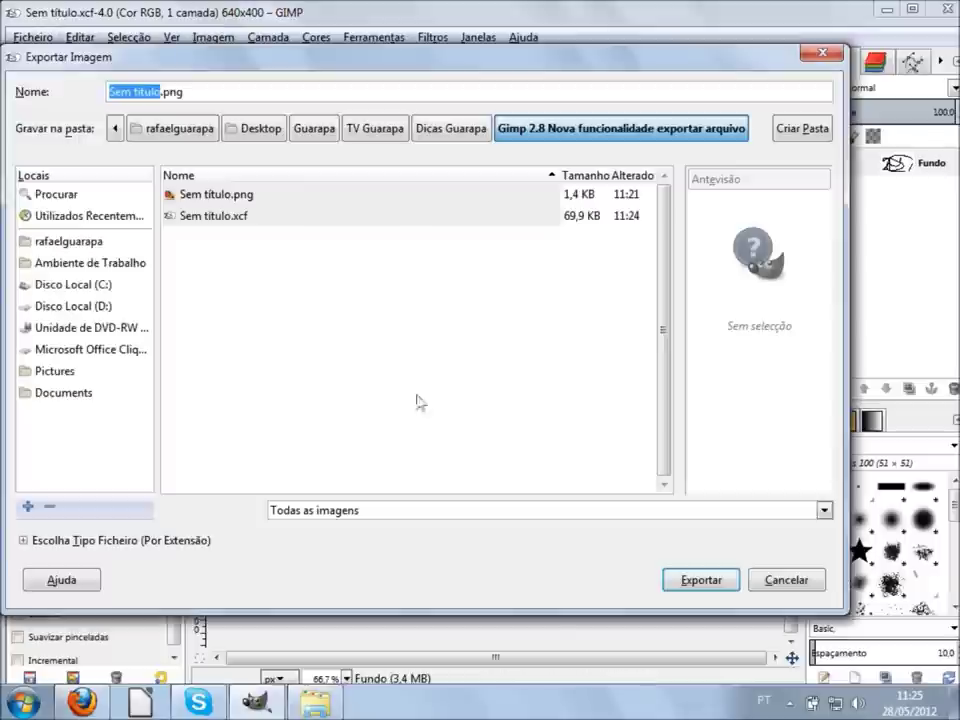
{"action": "left_click_drag", "start_coordinate": [163, 92], "coordinate": [197, 97]}
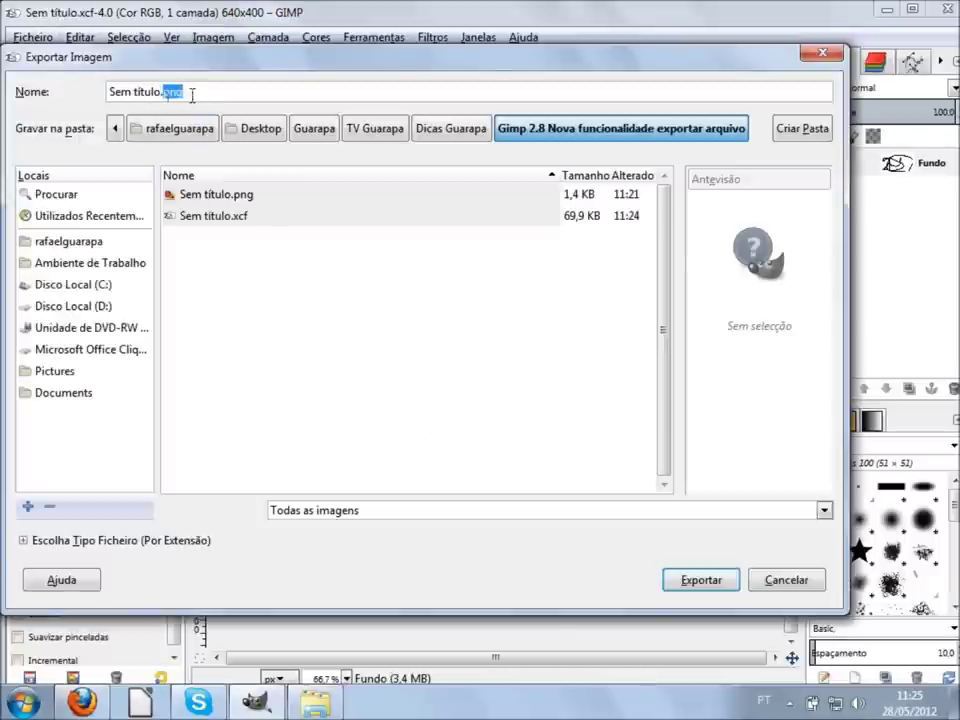
{"action": "left_click", "coordinate": [698, 579]}
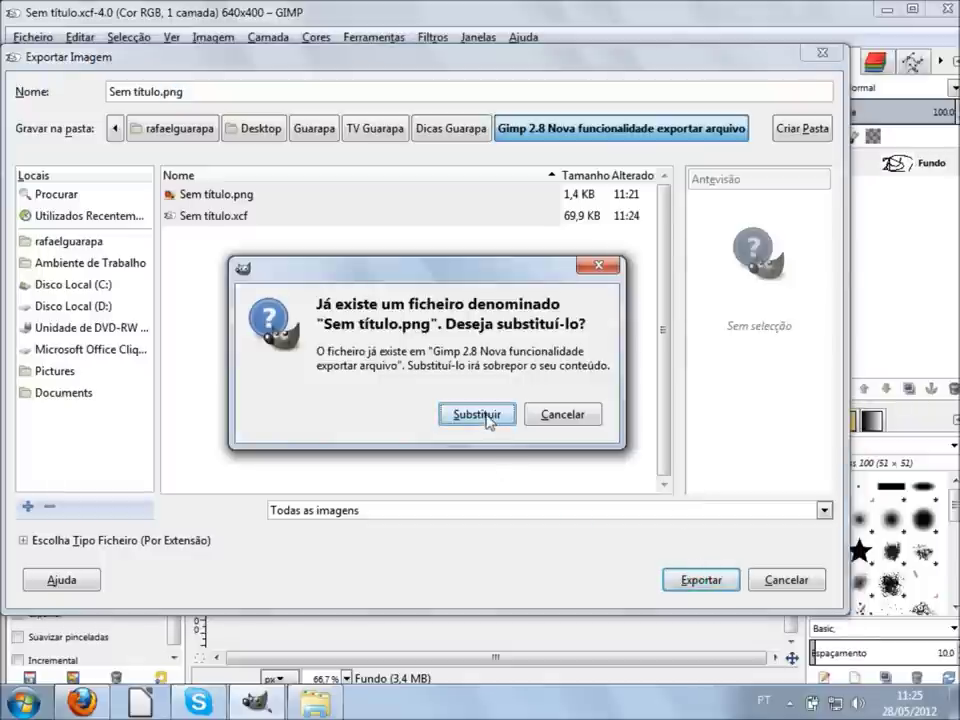
{"action": "left_click", "coordinate": [487, 418]}
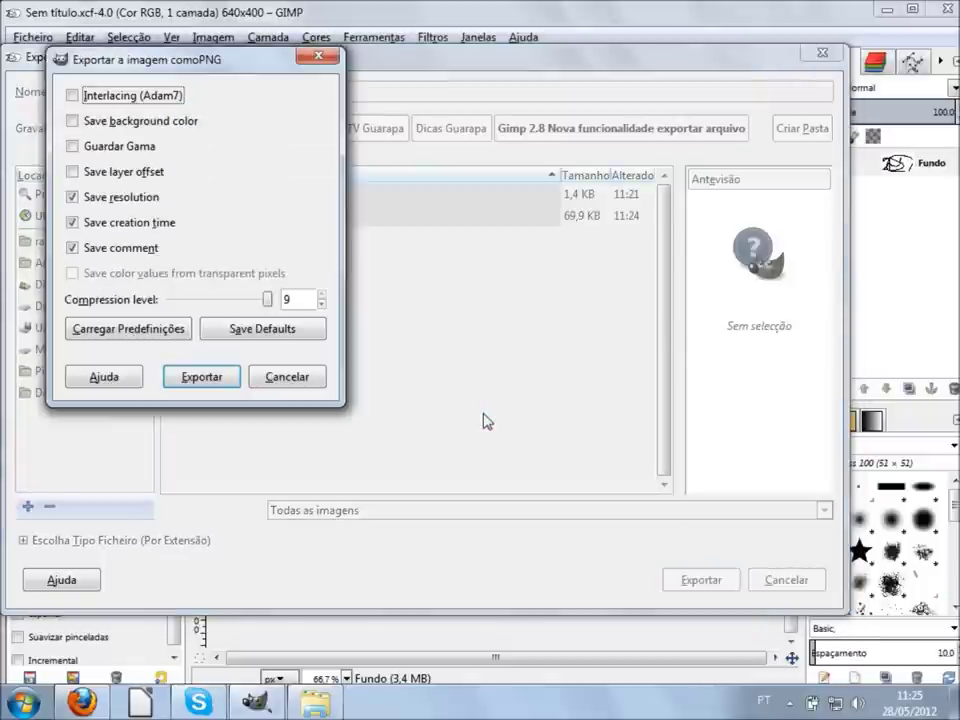
{"action": "left_click", "coordinate": [195, 375]}
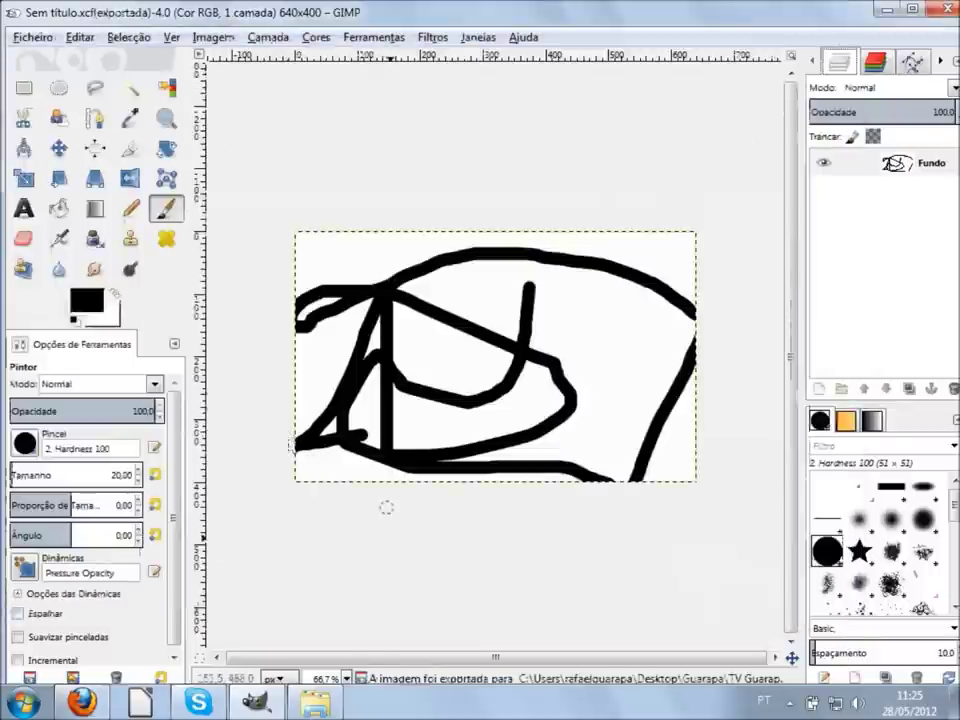
- Open the exported Sem título.png from its Explorer folder in the photo viewer
{"action": "left_click", "coordinate": [315, 703]}
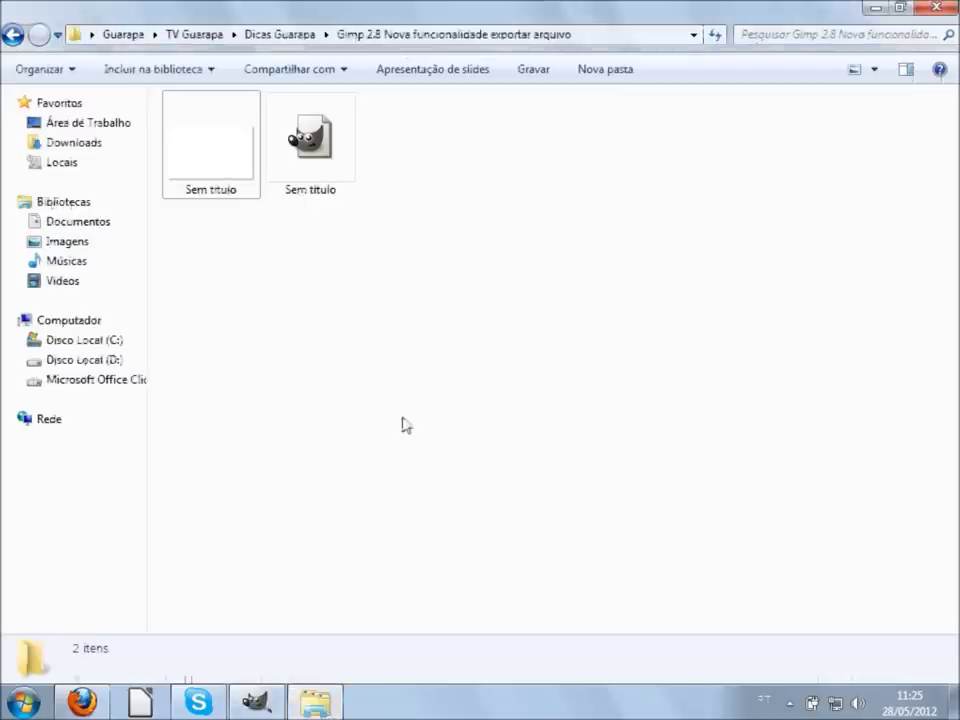
{"action": "left_click", "coordinate": [203, 196]}
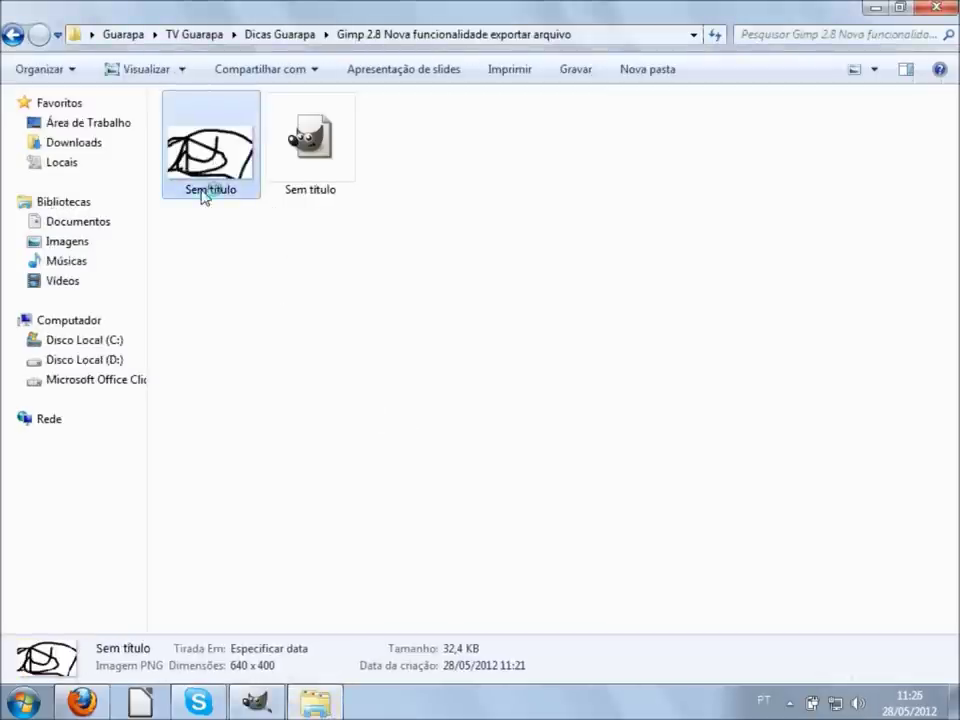
{"action": "double_click", "coordinate": [203, 196]}
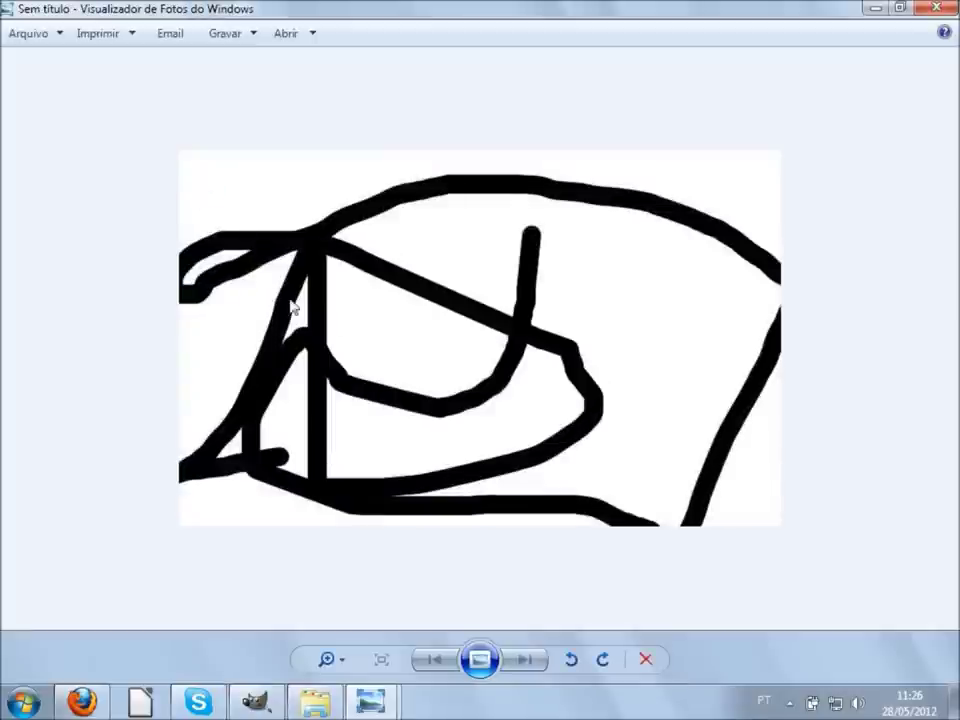
- Leave Windows Photo Viewer for the saved-files folder, then go back to GIMP
{"action": "left_click", "coordinate": [314, 703]}
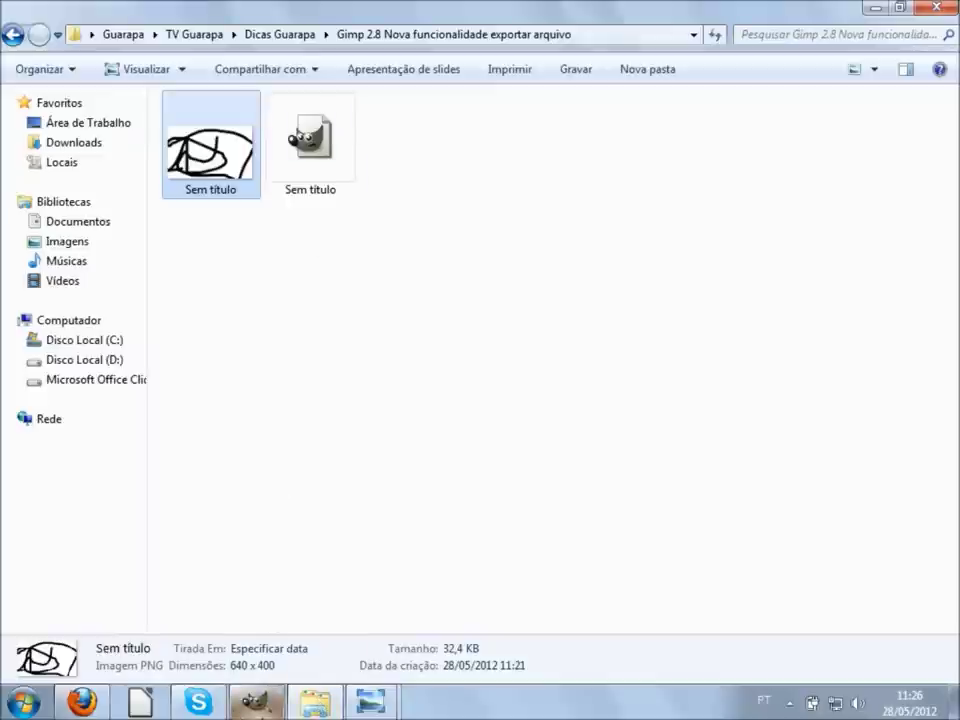
{"action": "left_click", "coordinate": [256, 703]}
- Show GIMP's Ficheiro menu, now offering re-export to Sem título.png
{"action": "left_click", "coordinate": [33, 39]}
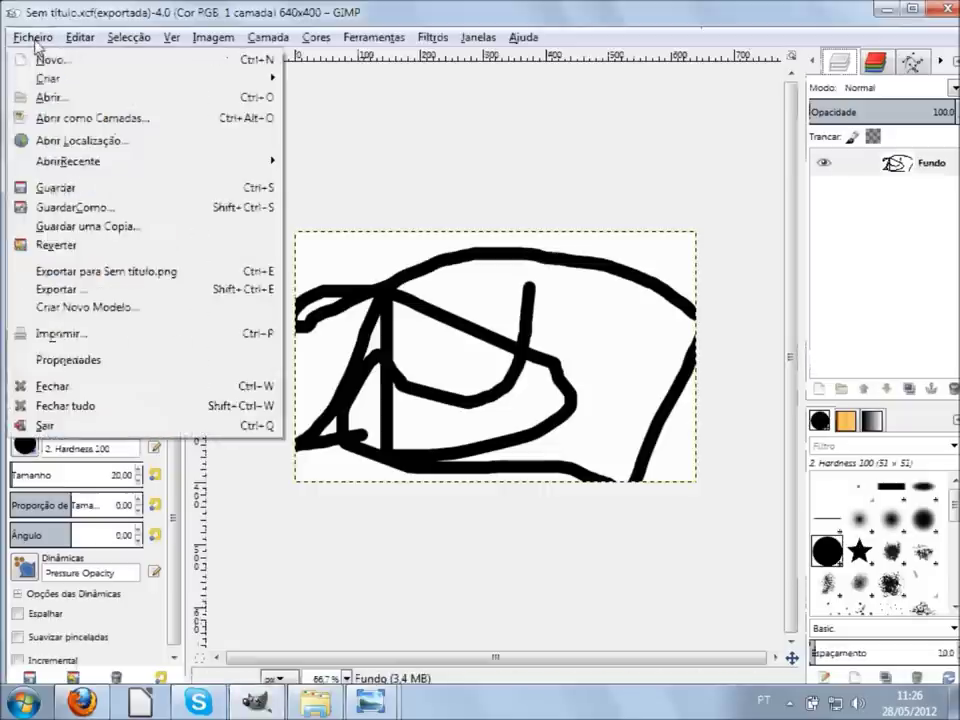